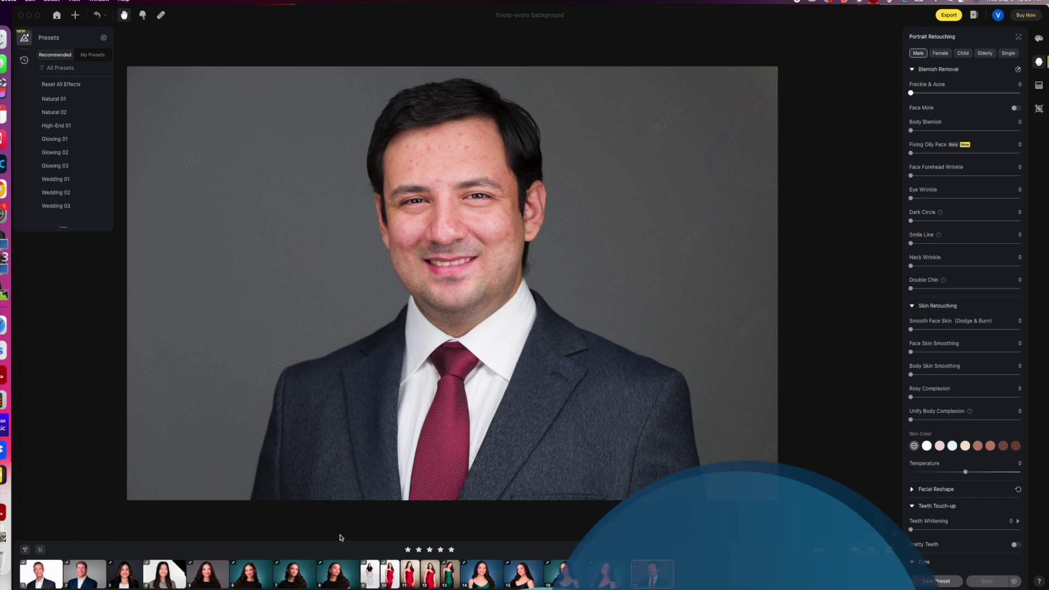
Set Blemish Removal's Freckle & Acne slider to 38 to clear the skin spots.
{"action": "left_click", "coordinate": [962, 94]}
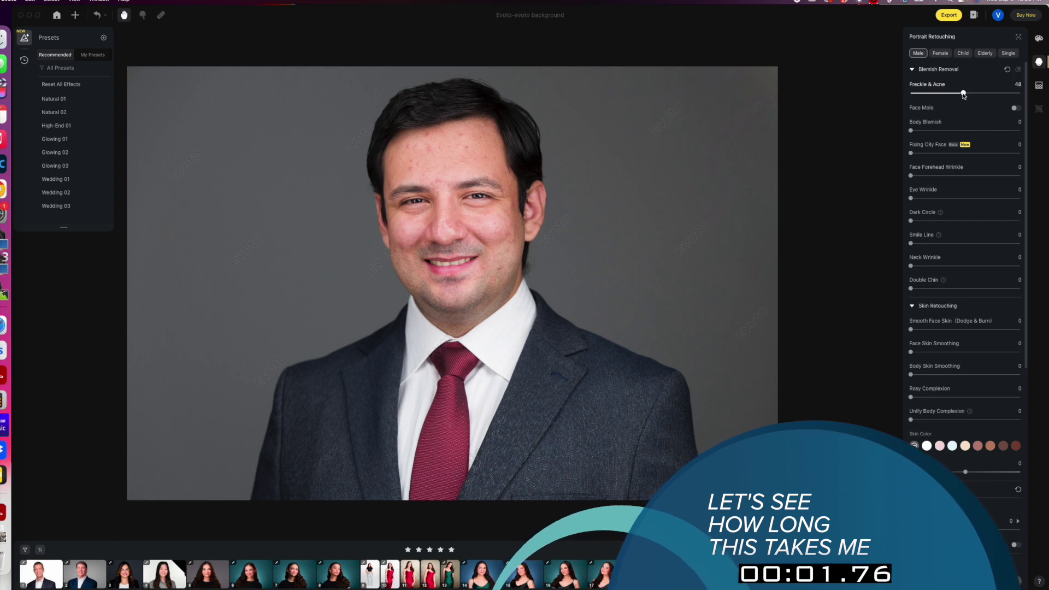
{"action": "left_click_drag", "start_coordinate": [962, 93], "coordinate": [953, 96]}
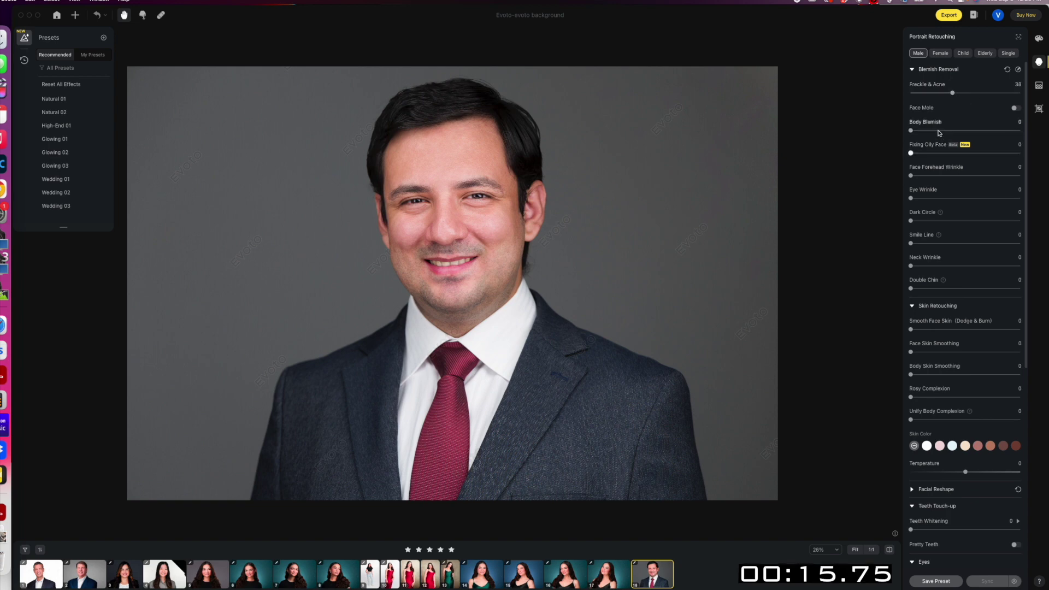
Set Fixing Oily Face to 31 and Eye Wrinkle removal to 41.
{"action": "left_click", "coordinate": [937, 155]}
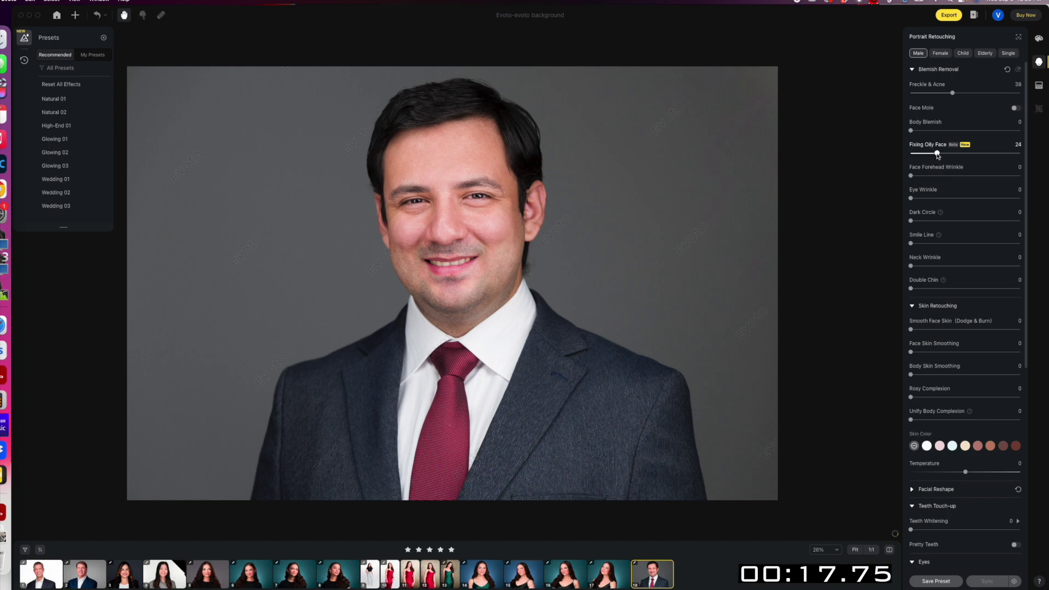
{"action": "left_click_drag", "start_coordinate": [939, 155], "coordinate": [945, 154]}
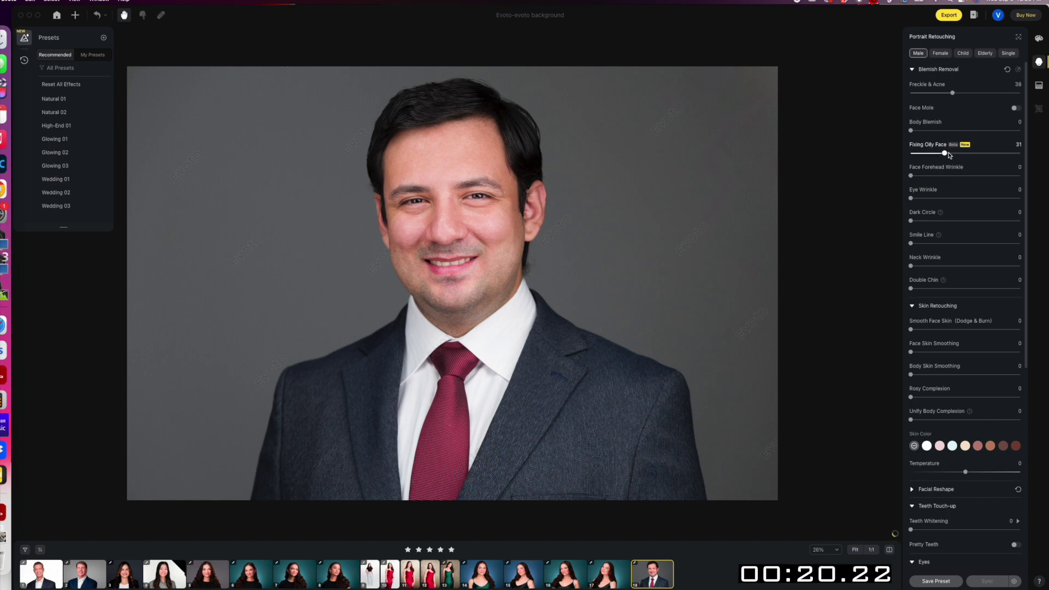
{"action": "left_click", "coordinate": [938, 199]}
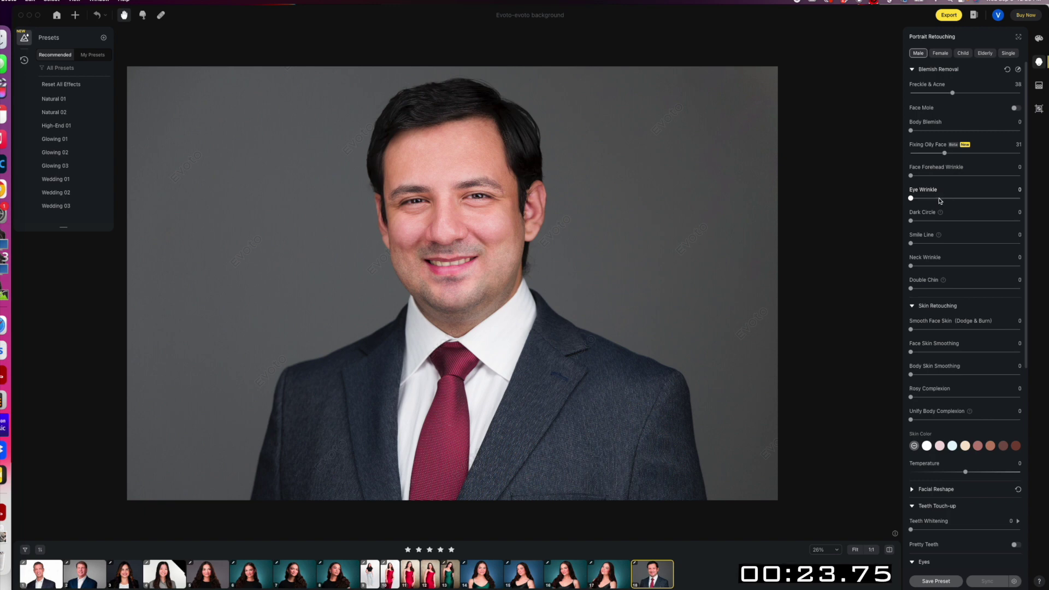
{"action": "left_click_drag", "start_coordinate": [939, 200], "coordinate": [956, 201]}
Set Dark Circle to 45, Smile Line to 21, Double Chin to 50, and unify body complexion.
{"action": "left_click", "coordinate": [945, 221]}
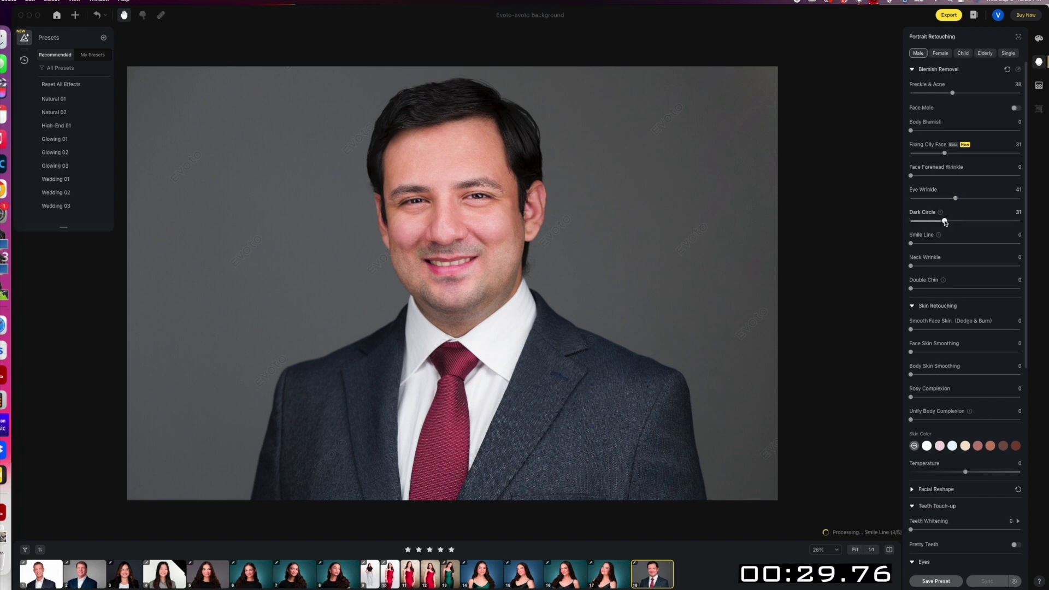
{"action": "left_click", "coordinate": [960, 221]}
{"action": "left_click", "coordinate": [933, 243]}
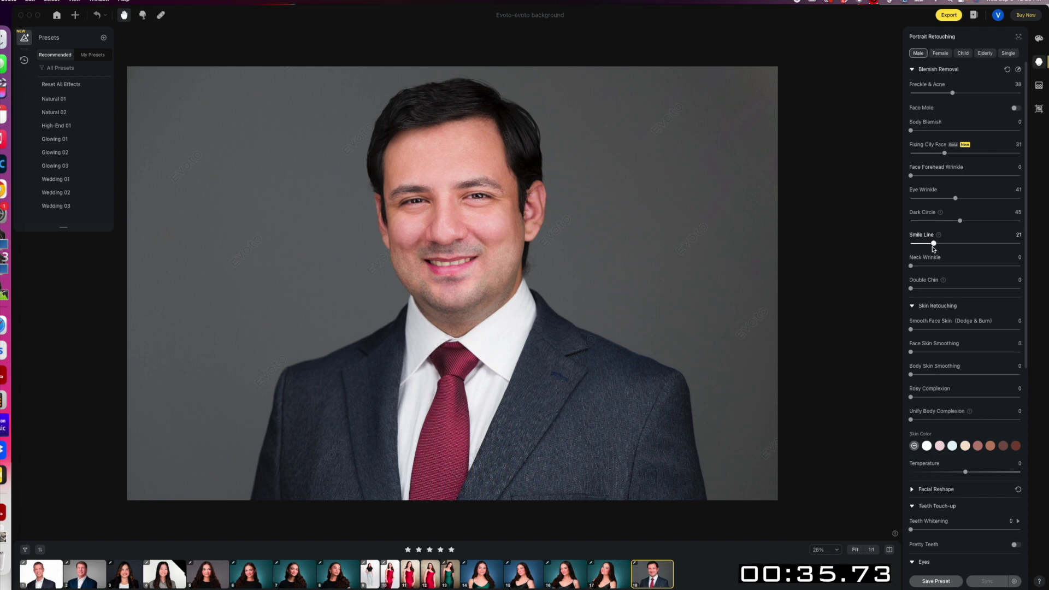
{"action": "left_click", "coordinate": [954, 288]}
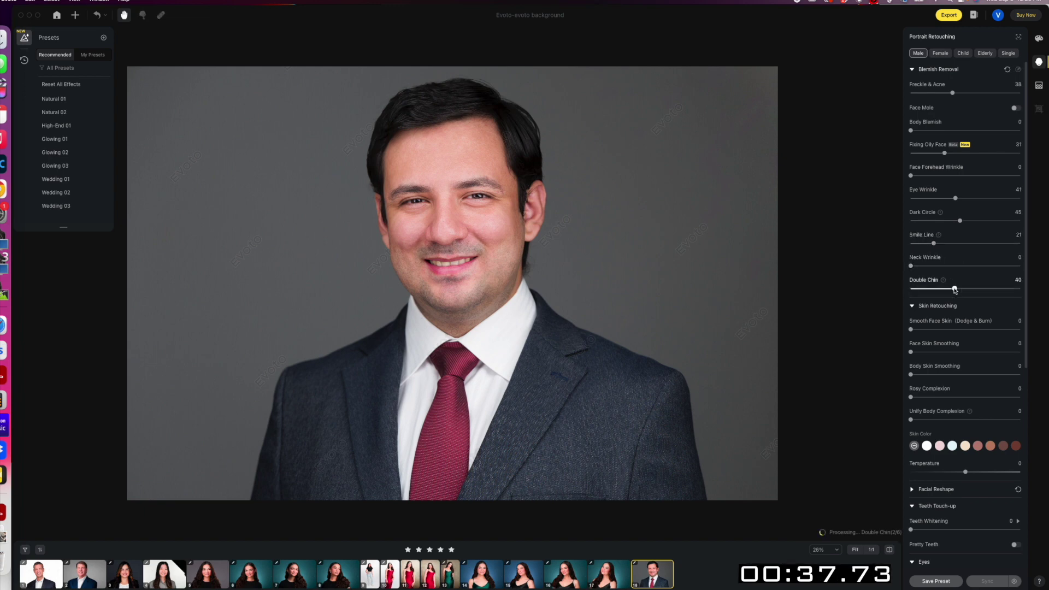
{"action": "left_click", "coordinate": [966, 289]}
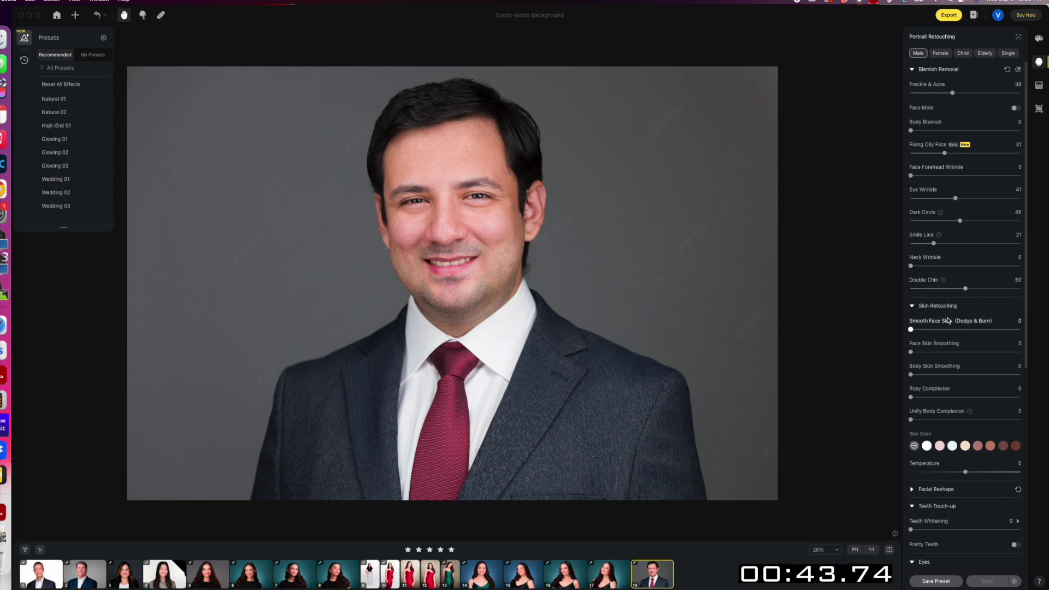
{"action": "left_click", "coordinate": [934, 419]}
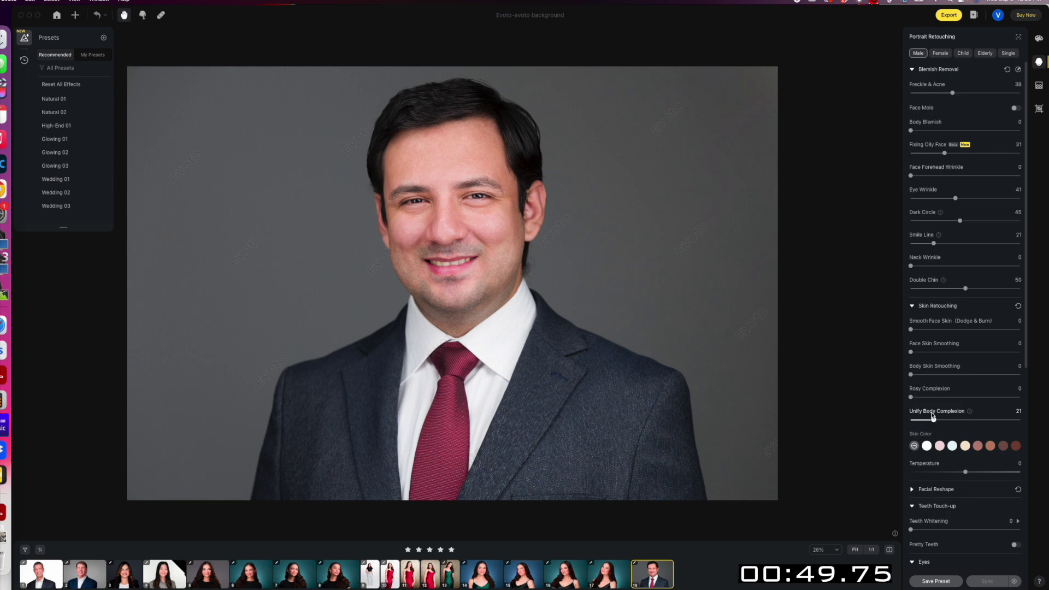
Apply a Skin Color swatch and lower its Amount to 11.
{"action": "scroll", "coordinate": [935, 404], "scroll_direction": "down", "scroll_amount": 4}
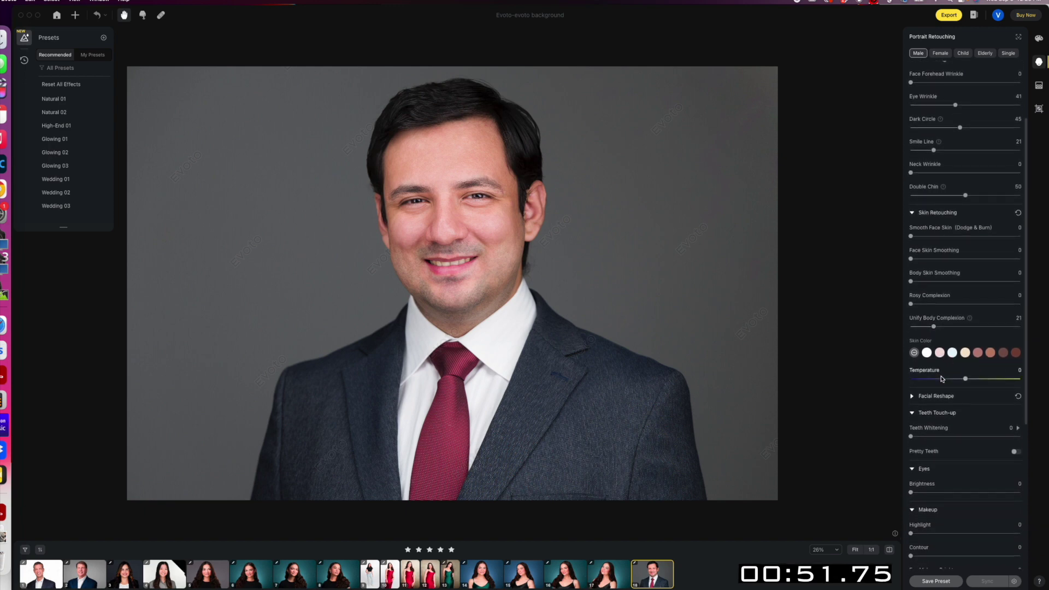
{"action": "left_click", "coordinate": [978, 352]}
{"action": "left_click_drag", "start_coordinate": [969, 369], "coordinate": [944, 369]}
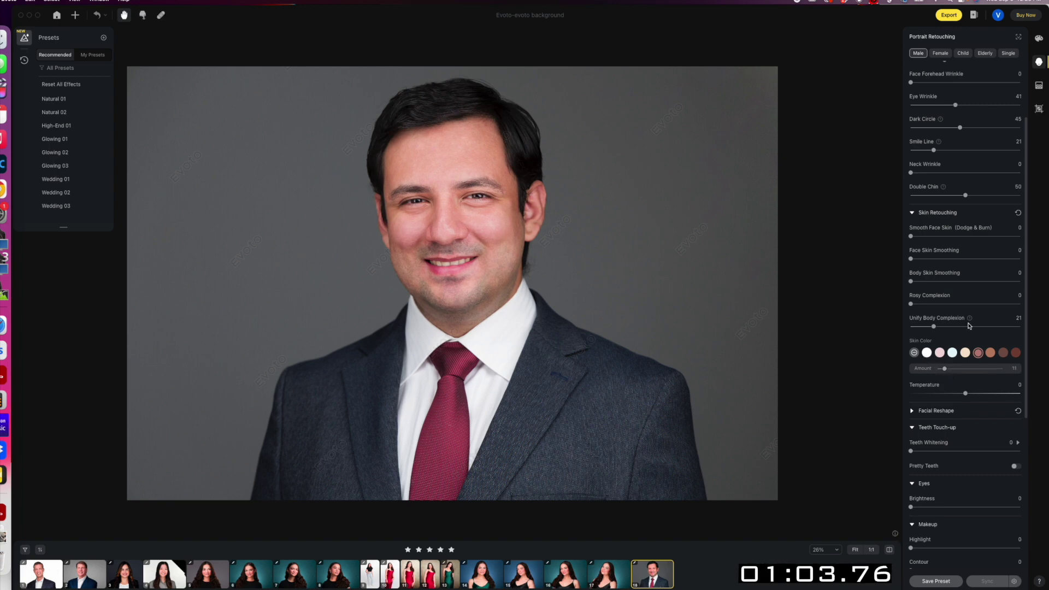
Whiten the teeth to 54 and switch to spot healing.
{"action": "scroll", "coordinate": [976, 301], "scroll_direction": "down", "scroll_amount": 5}
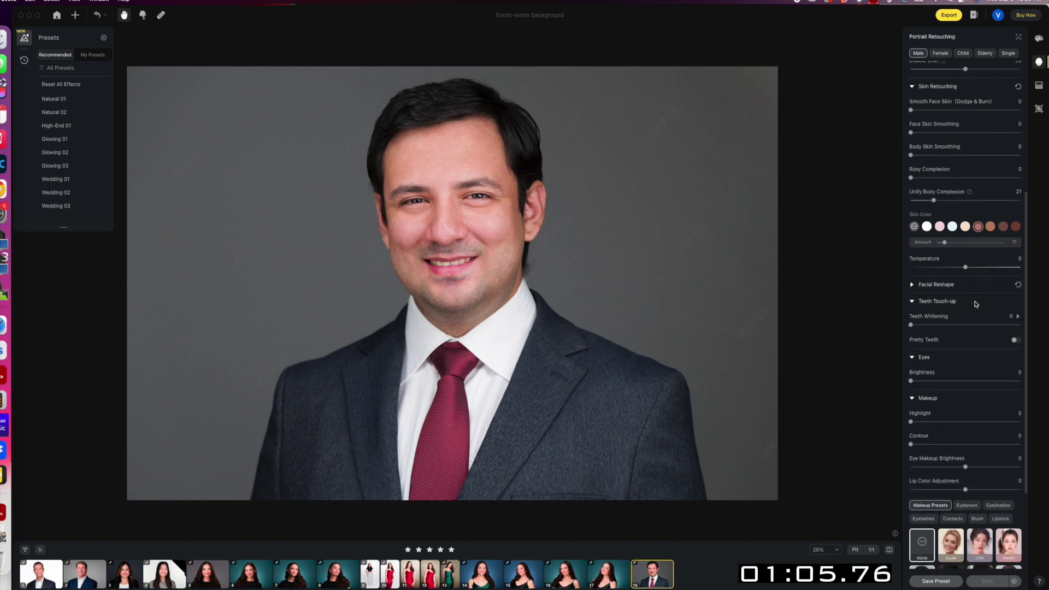
{"action": "left_click_drag", "start_coordinate": [910, 325], "coordinate": [970, 326]}
{"action": "scroll", "coordinate": [970, 326], "scroll_direction": "up", "scroll_amount": 5}
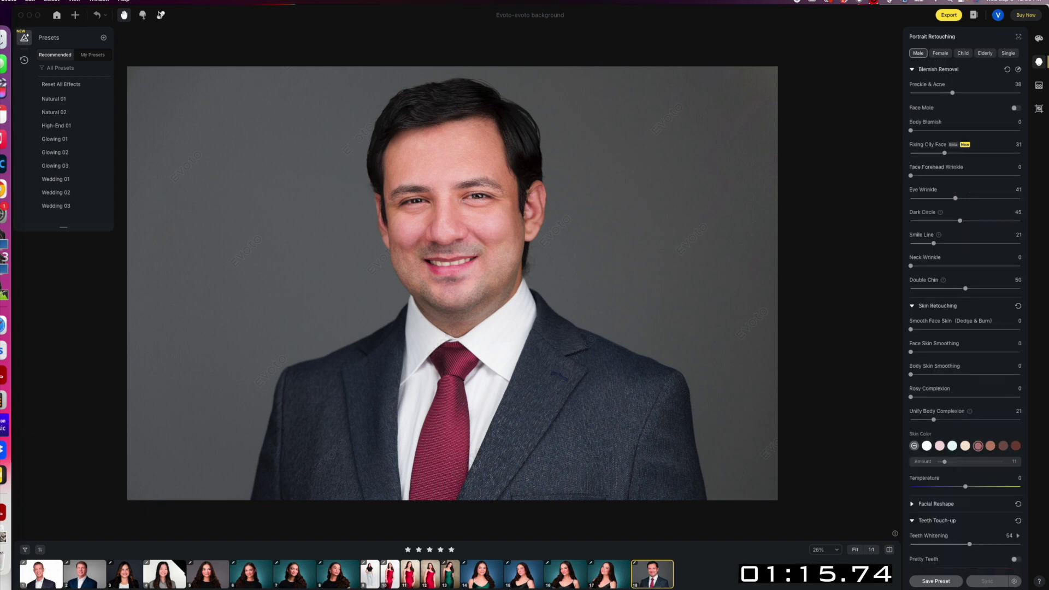
{"action": "left_click", "coordinate": [161, 15]}
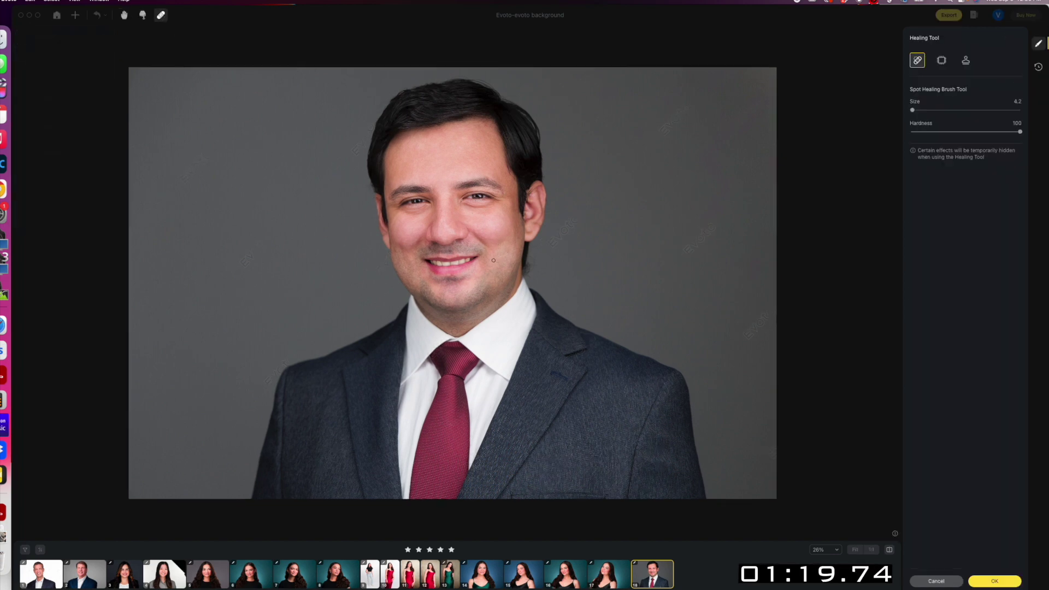
Zoom in, heal the blemish on the chin, and shrink the healing brush to 3.8.
{"action": "scroll", "coordinate": [493, 260], "scroll_direction": "up", "scroll_amount": 5}
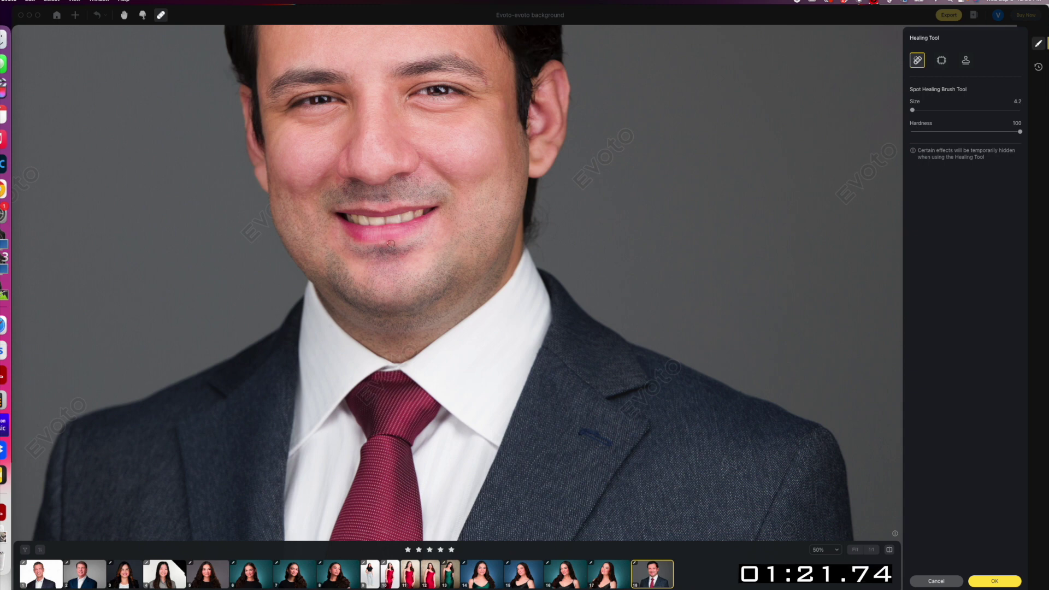
{"action": "left_click", "coordinate": [388, 242]}
{"action": "key", "text": "bracketleft"}
Heal the stray hairs along the right hair edge.
{"action": "scroll", "coordinate": [335, 44], "scroll_direction": "down", "scroll_amount": 5}
{"action": "scroll", "coordinate": [593, 330], "scroll_direction": "up", "scroll_amount": 5}
{"action": "scroll", "coordinate": [588, 391], "scroll_direction": "up", "scroll_amount": 3}
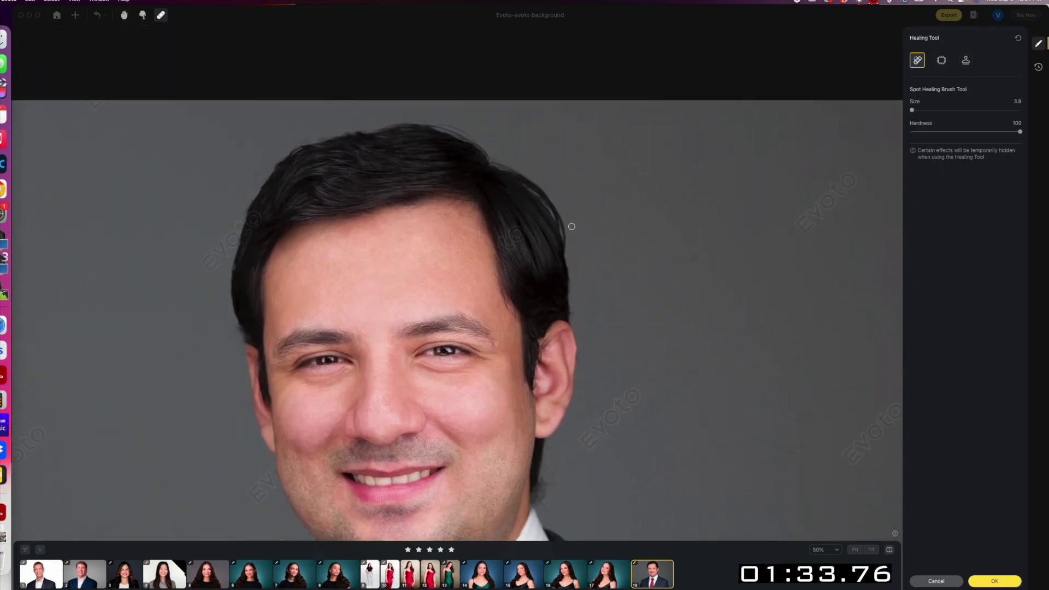
{"action": "left_click_drag", "start_coordinate": [520, 183], "coordinate": [562, 241]}
Heal the blemishes along the neck edge below the ear, then zoom back out.
{"action": "mouse_move", "coordinate": [547, 464]}
{"action": "left_mouse_down"}
{"action": "mouse_move", "coordinate": [553, 486]}
{"action": "mouse_move", "coordinate": [554, 456]}
{"action": "left_mouse_up"}
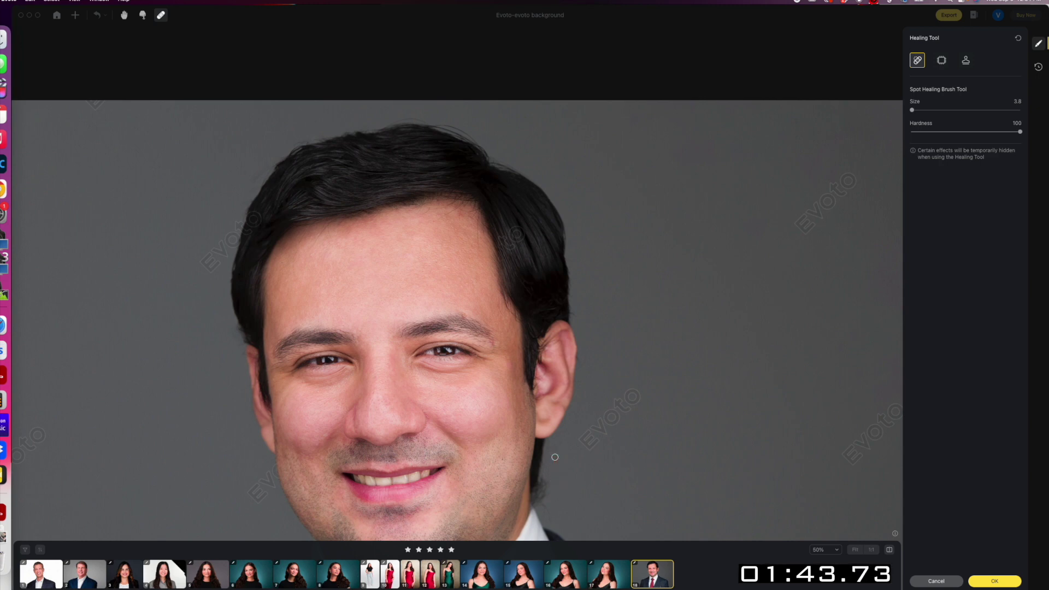
{"action": "mouse_move", "coordinate": [543, 477]}
{"action": "left_mouse_down"}
{"action": "mouse_move", "coordinate": [539, 503]}
{"action": "mouse_move", "coordinate": [542, 488]}
{"action": "left_mouse_up"}
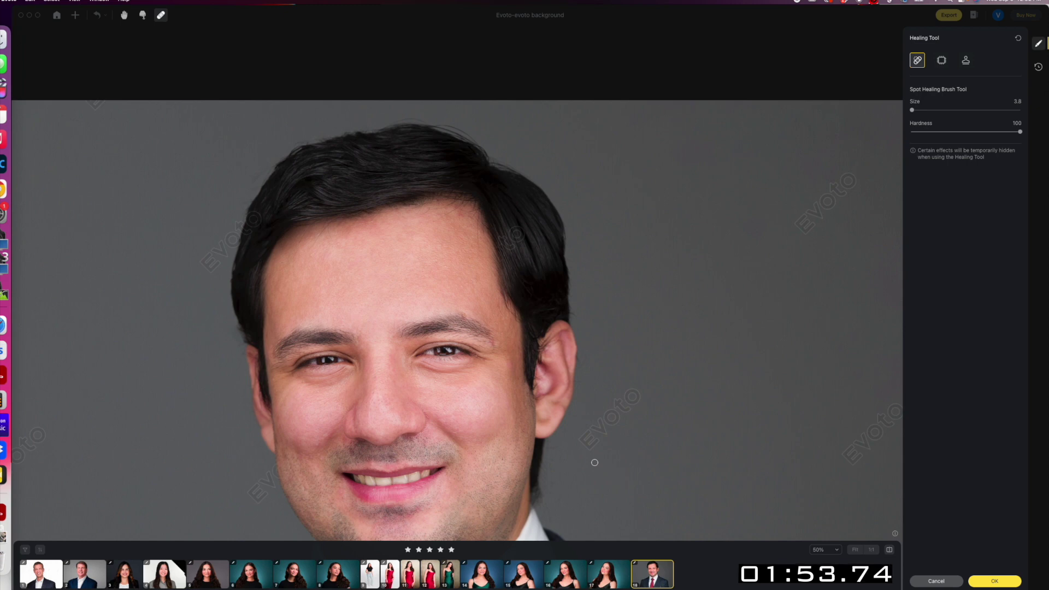
{"action": "scroll", "coordinate": [669, 366], "scroll_direction": "down", "scroll_amount": 3}
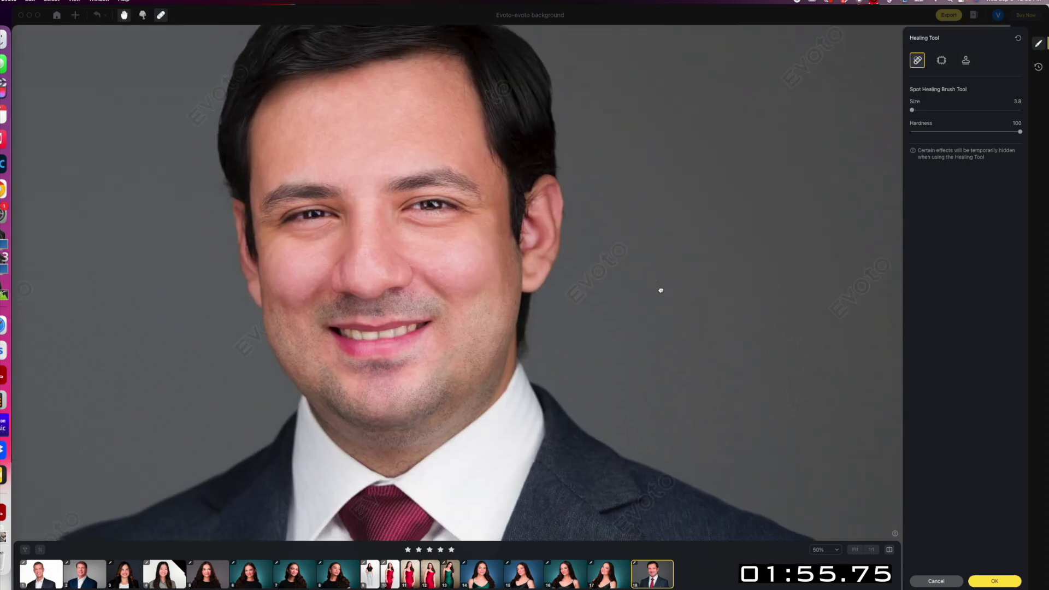
{"action": "scroll", "coordinate": [664, 308], "scroll_direction": "down", "scroll_amount": 2}
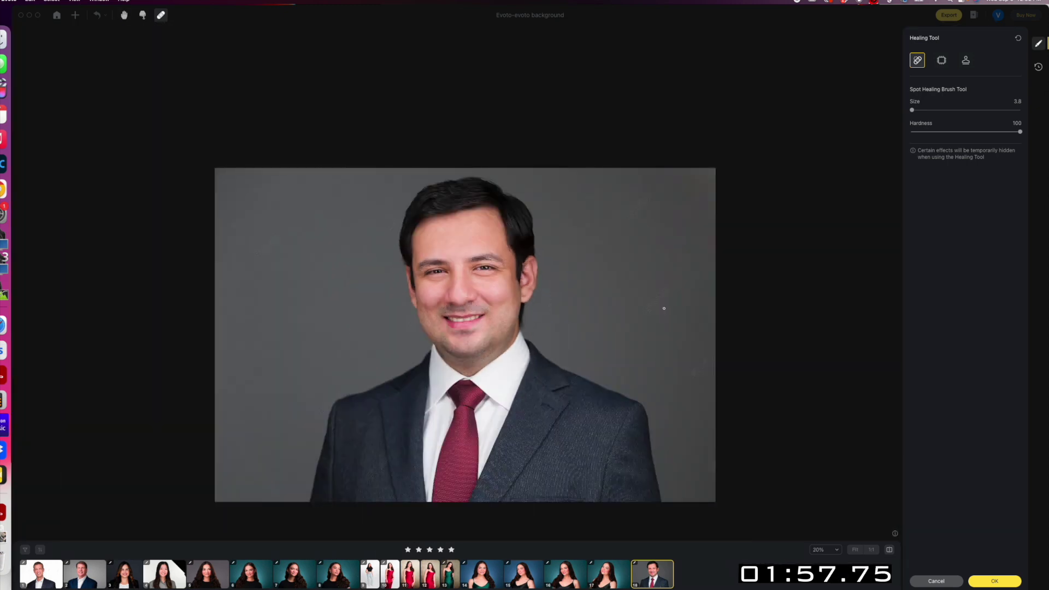
{"action": "scroll", "coordinate": [581, 337], "scroll_direction": "up", "scroll_amount": 4}
{"action": "mouse_move", "coordinate": [526, 343]}
{"action": "left_mouse_down"}
{"action": "mouse_move", "coordinate": [528, 363]}
{"action": "mouse_move", "coordinate": [526, 345]}
{"action": "left_mouse_up"}
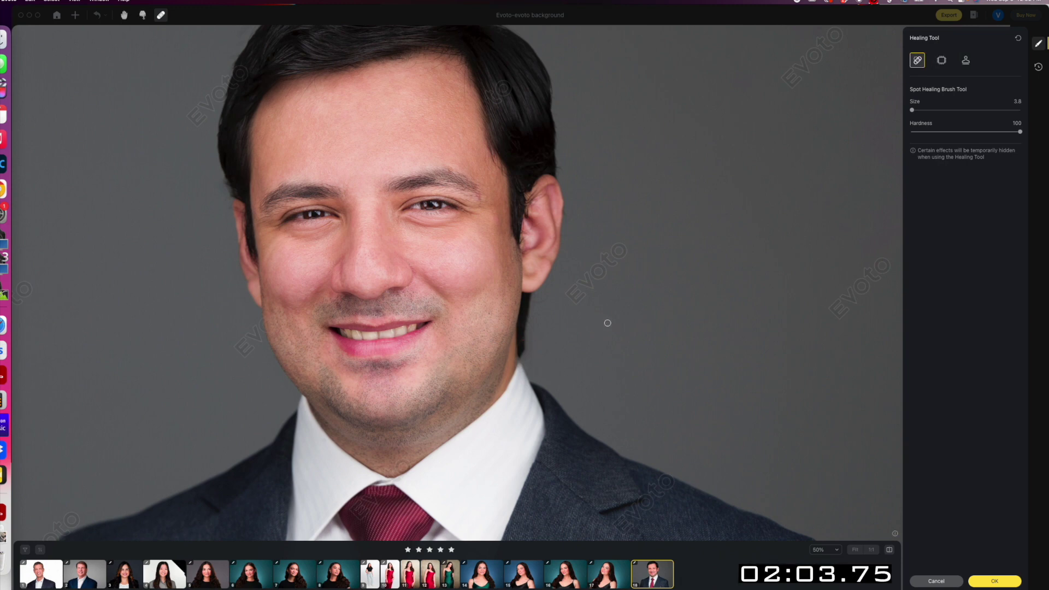
{"action": "scroll", "coordinate": [608, 322], "scroll_direction": "down", "scroll_amount": 5}
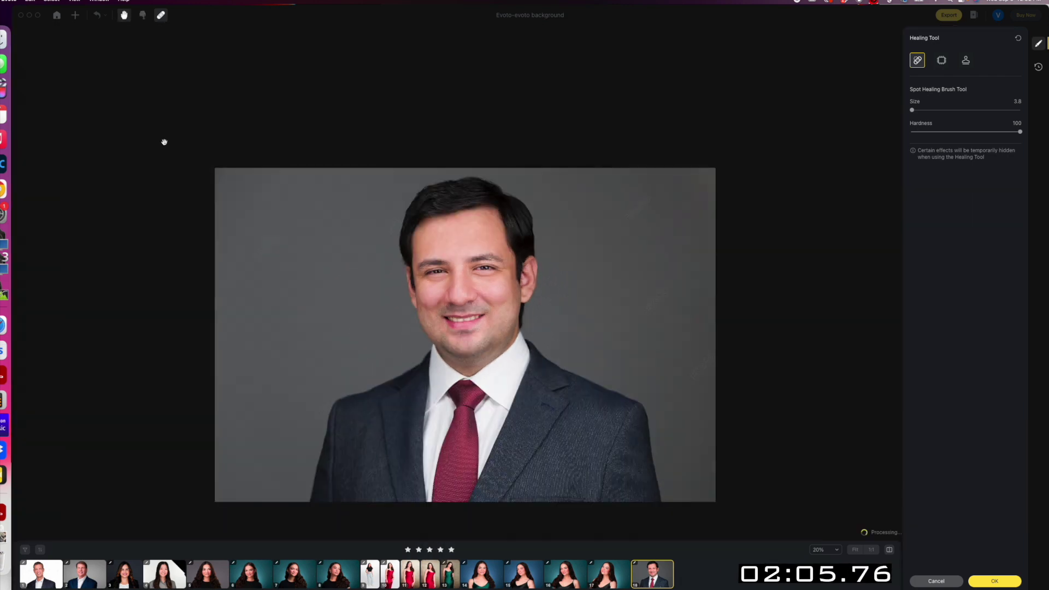
Switch to Liquify's Forward Warp tool and size the brush down for the collar.
{"action": "left_click", "coordinate": [142, 16]}
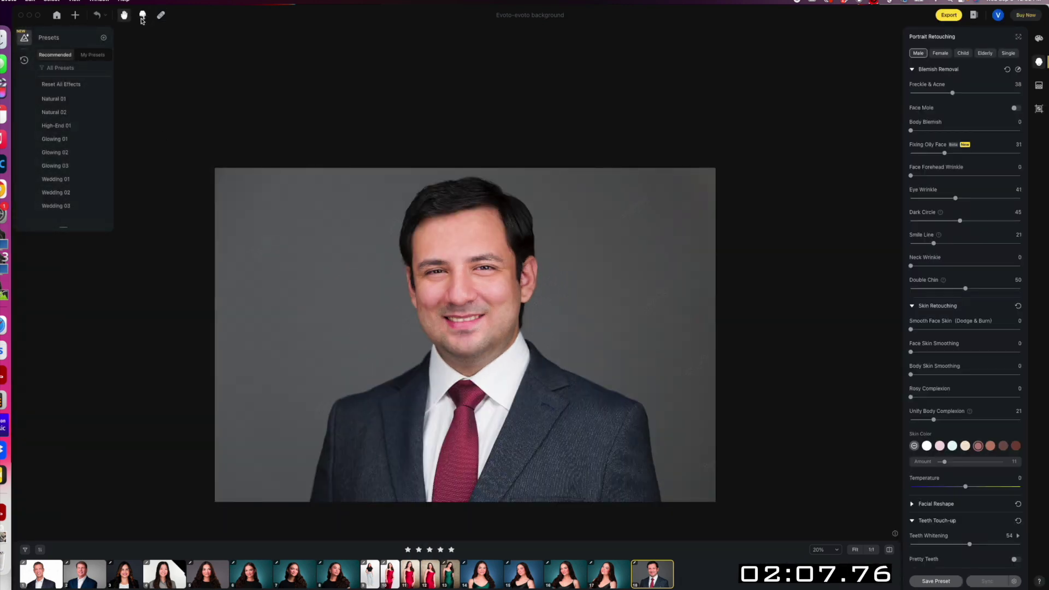
{"action": "left_click", "coordinate": [142, 17]}
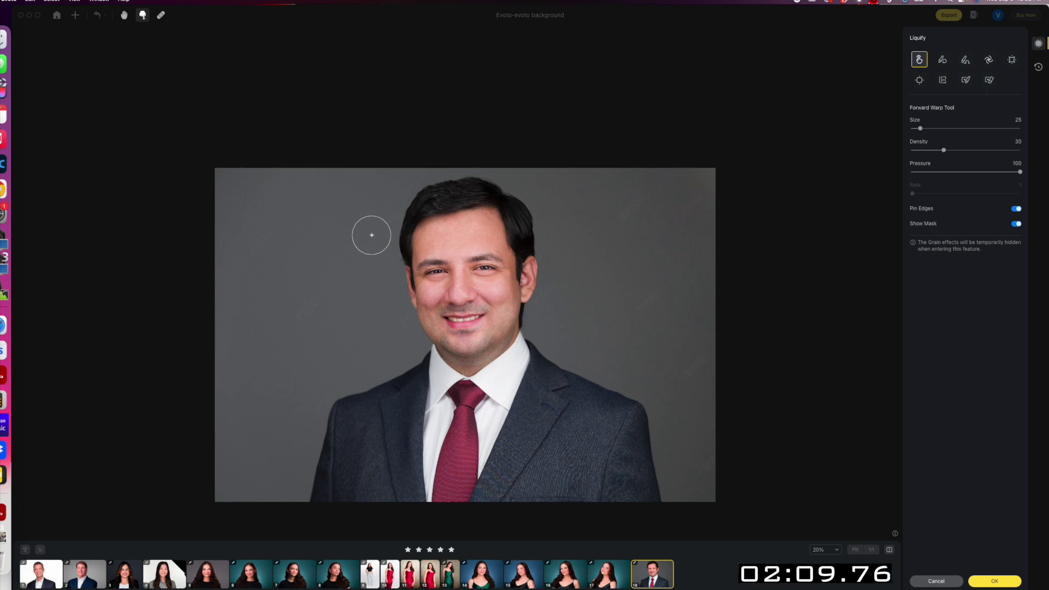
{"action": "scroll", "coordinate": [382, 207], "scroll_direction": "up", "scroll_amount": 2}
{"action": "scroll", "coordinate": [382, 207], "scroll_direction": "up", "scroll_amount": 1}
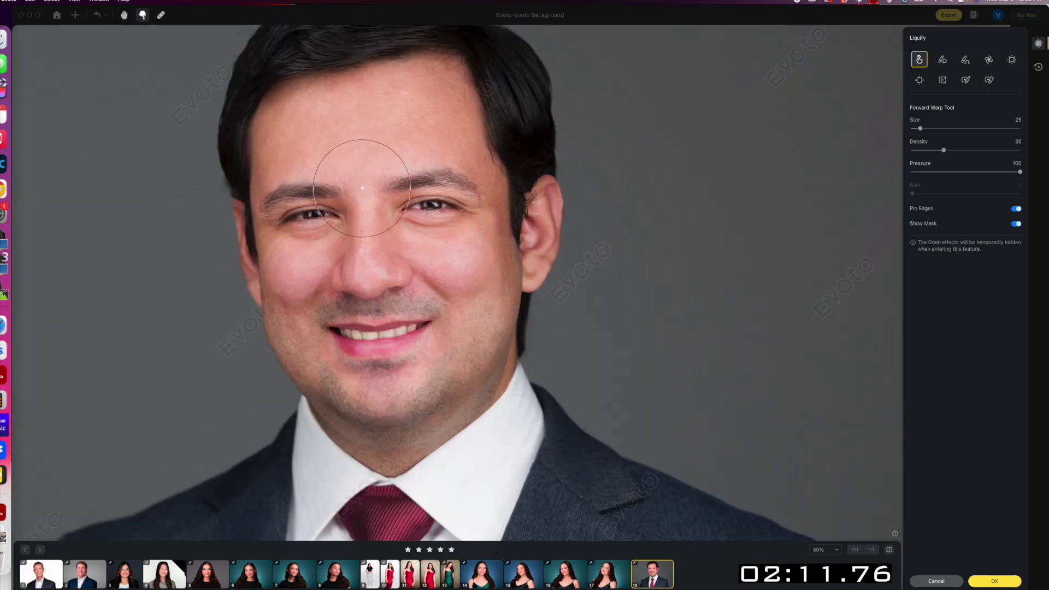
{"action": "scroll", "coordinate": [311, 429], "scroll_direction": "down", "scroll_amount": 2}
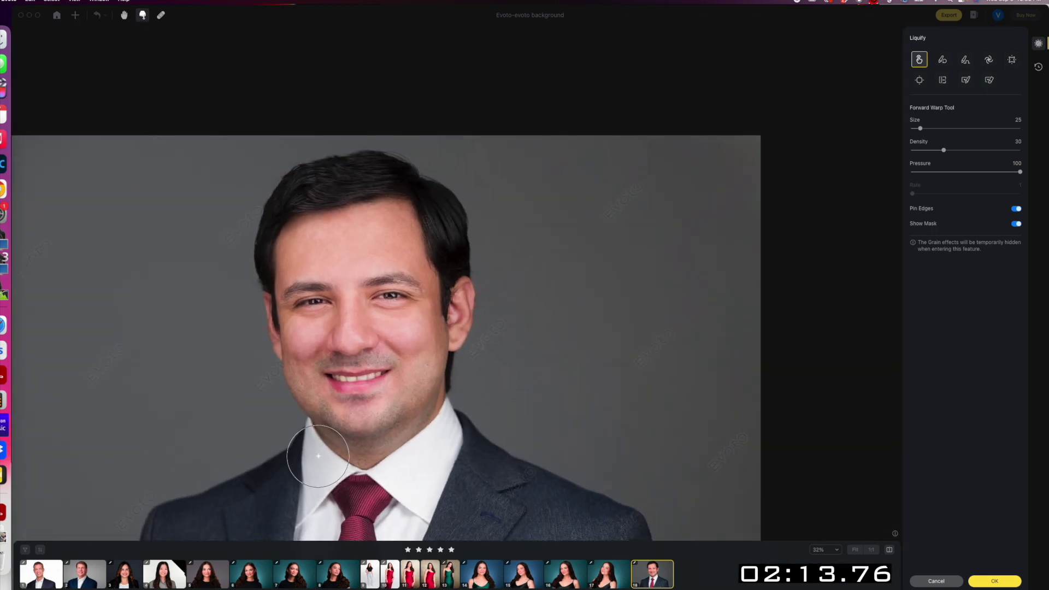
{"action": "key", "text": "bracketleft"}
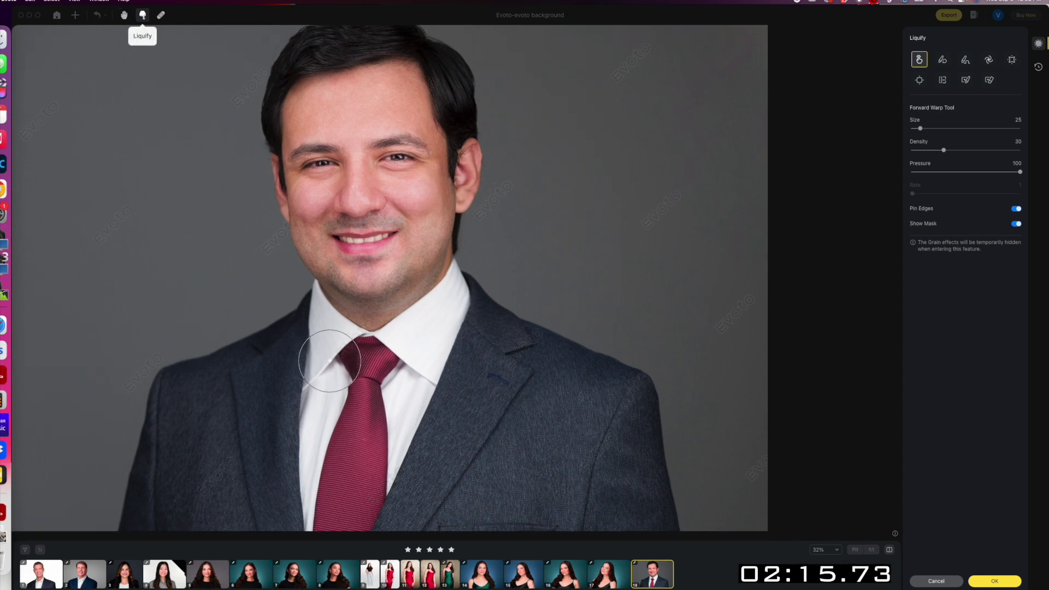
{"action": "key", "text": "bracketleft"}
{"action": "key", "text": "bracketleft"}
{"action": "key", "text": "bracketleft"}
{"action": "key", "text": "bracketleft"}
{"action": "key", "text": "bracketleft"}
{"action": "key", "text": "bracketleft"}
{"action": "key", "text": "bracketleft"}
{"action": "key", "text": "bracketleft"}
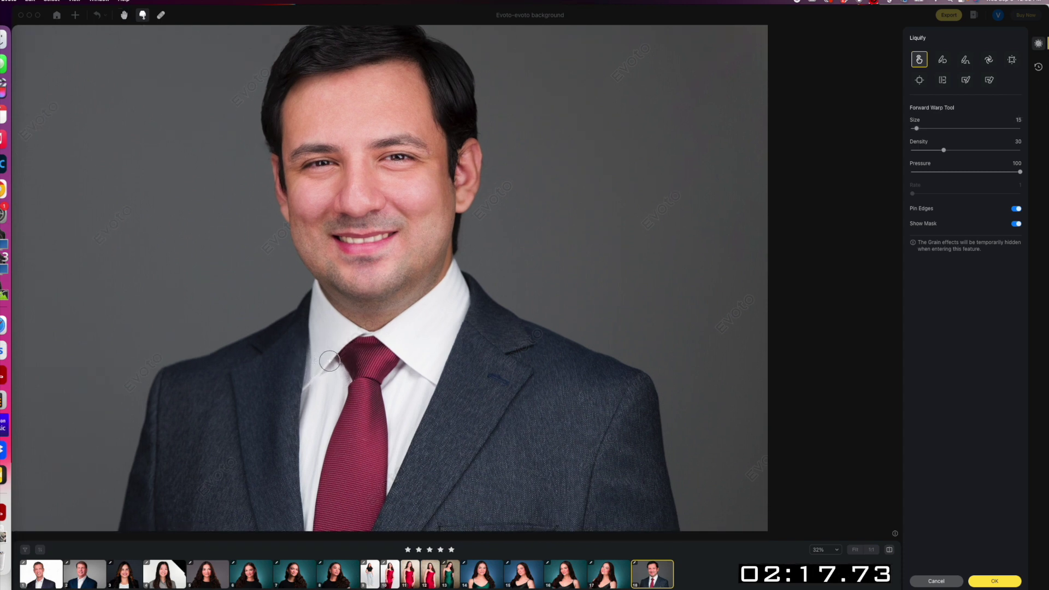
{"action": "scroll", "coordinate": [330, 361], "scroll_direction": "up", "scroll_amount": 1}
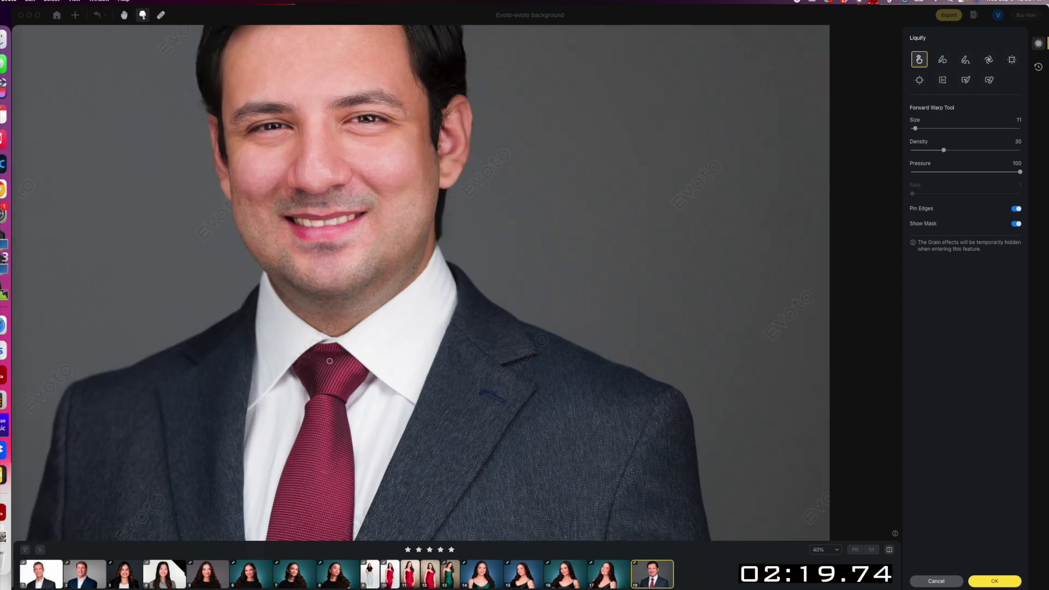
{"action": "key", "text": "bracketright"}
{"action": "key", "text": "bracketright"}
{"action": "key", "text": "bracketright"}
Push the collar edge beside the tie knot, then zoom out to the whole portrait.
{"action": "left_click_drag", "start_coordinate": [304, 406], "coordinate": [305, 403]}
{"action": "key", "text": "bracketleft"}
{"action": "key", "text": "bracketright"}
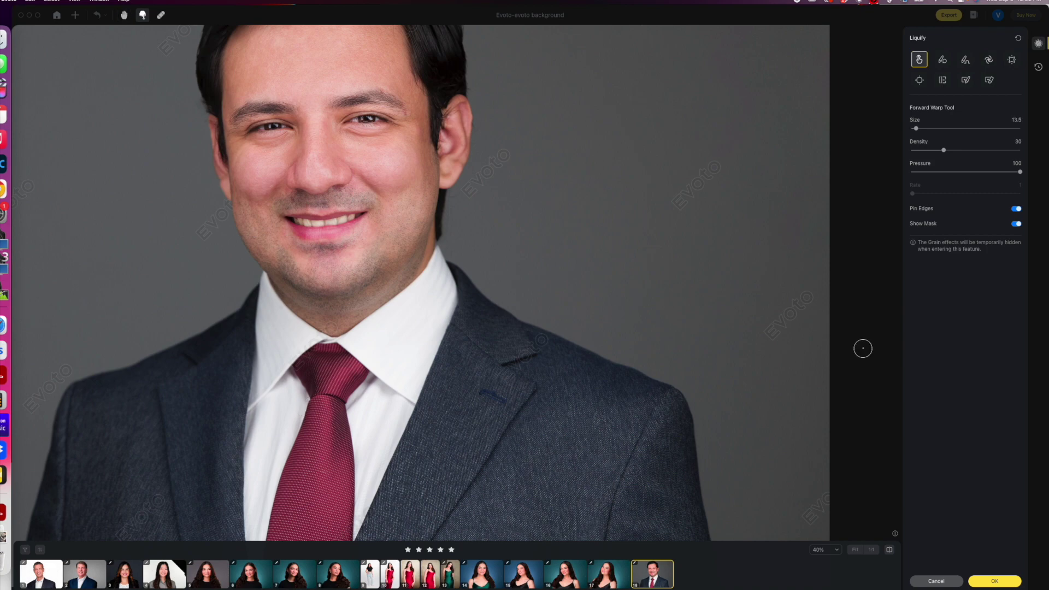
{"action": "key", "text": "super+minus"}
{"action": "key", "text": "super+minus"}
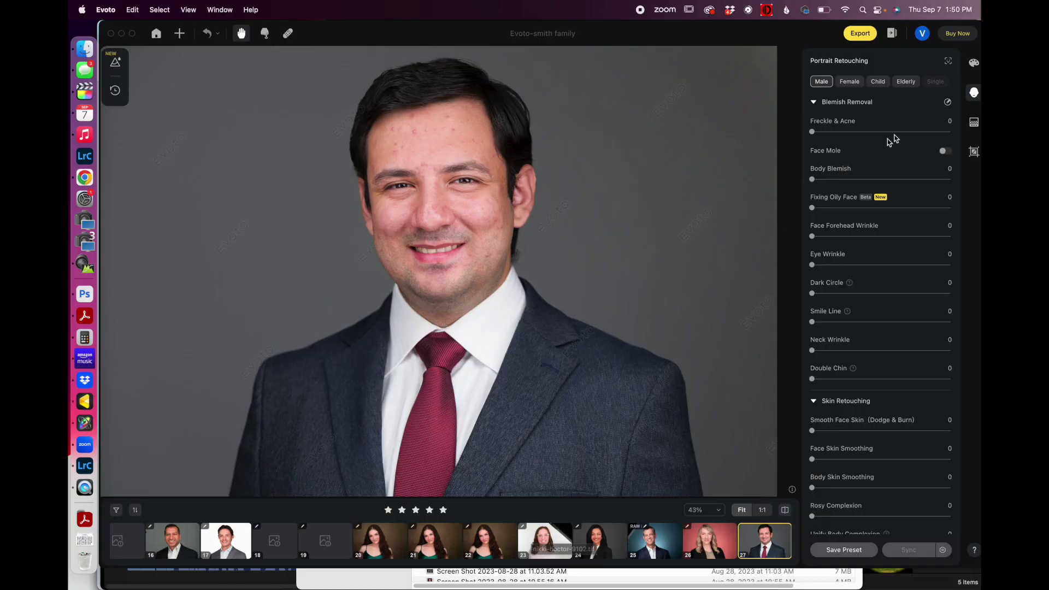
Set Freckle & Acne 45, Oily Face 34, Eye Wrinkle 44, Dark Circle 48, Smile Line 31, Double Chin 46.
{"action": "left_click", "coordinate": [874, 132]}
{"action": "left_click", "coordinate": [859, 208]}
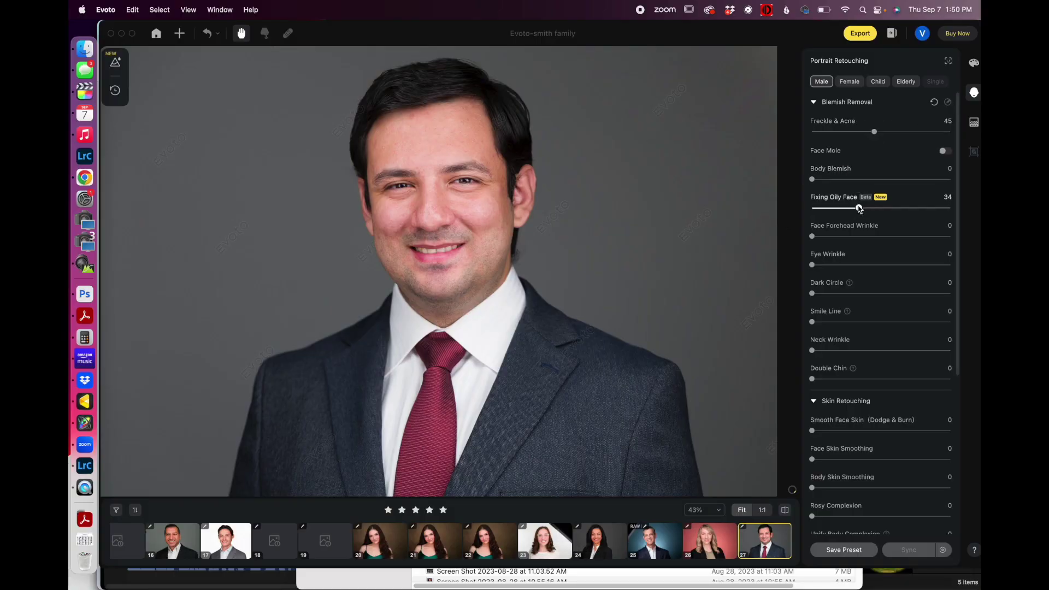
{"action": "left_click_drag", "start_coordinate": [860, 265], "coordinate": [873, 265]}
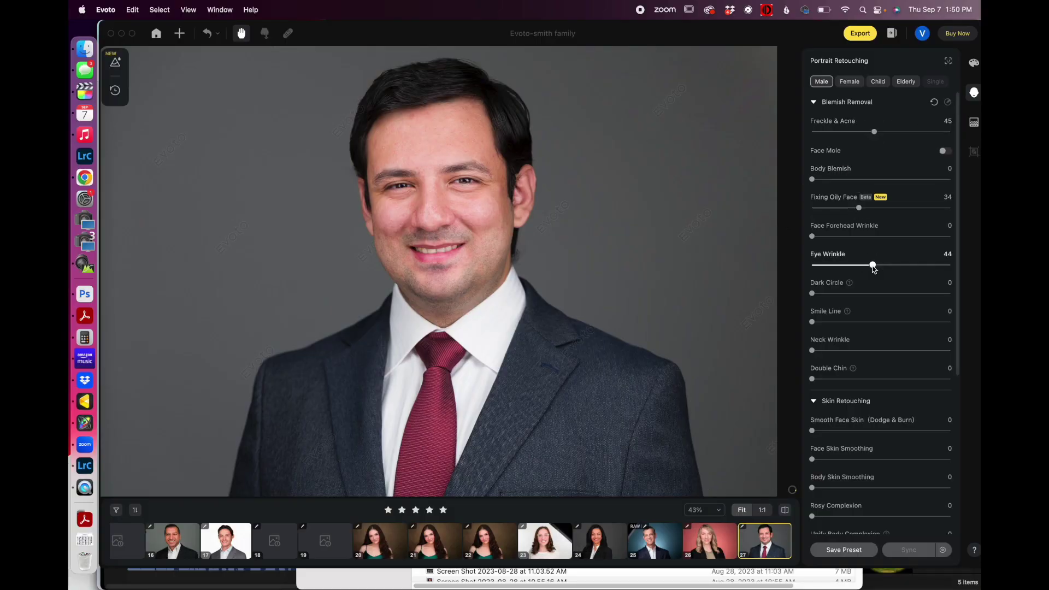
{"action": "left_click", "coordinate": [877, 293]}
{"action": "left_click", "coordinate": [854, 321]}
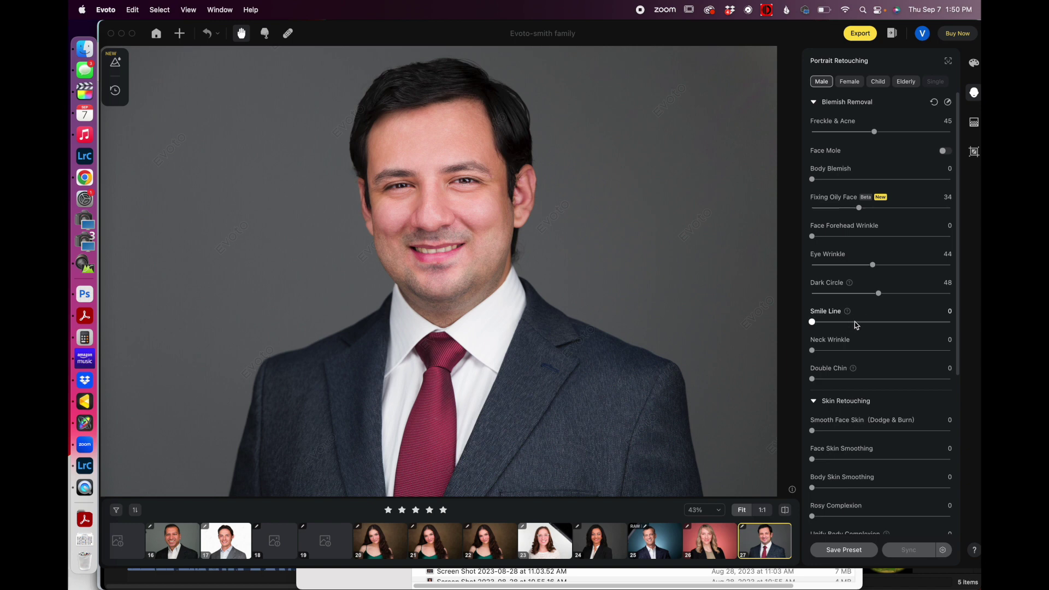
{"action": "left_click", "coordinate": [876, 379]}
Unify body complexion at 20, apply a brown skin colour, and switch to spot healing.
{"action": "scroll", "coordinate": [869, 437], "scroll_direction": "down", "scroll_amount": 3}
{"action": "left_click", "coordinate": [839, 481]}
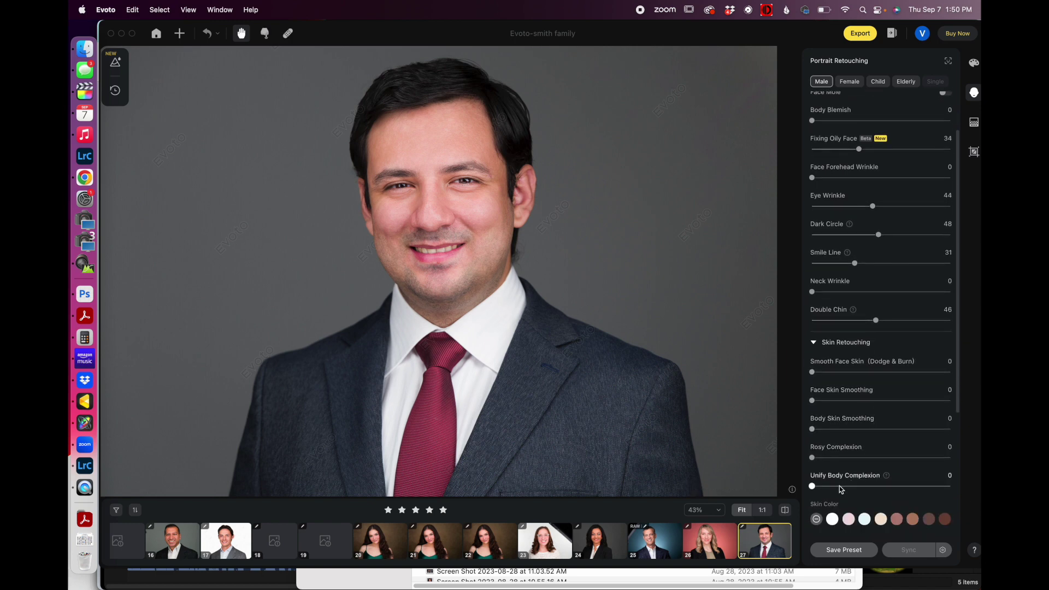
{"action": "left_click", "coordinate": [912, 514]}
{"action": "scroll", "coordinate": [855, 505], "scroll_direction": "down", "scroll_amount": 7}
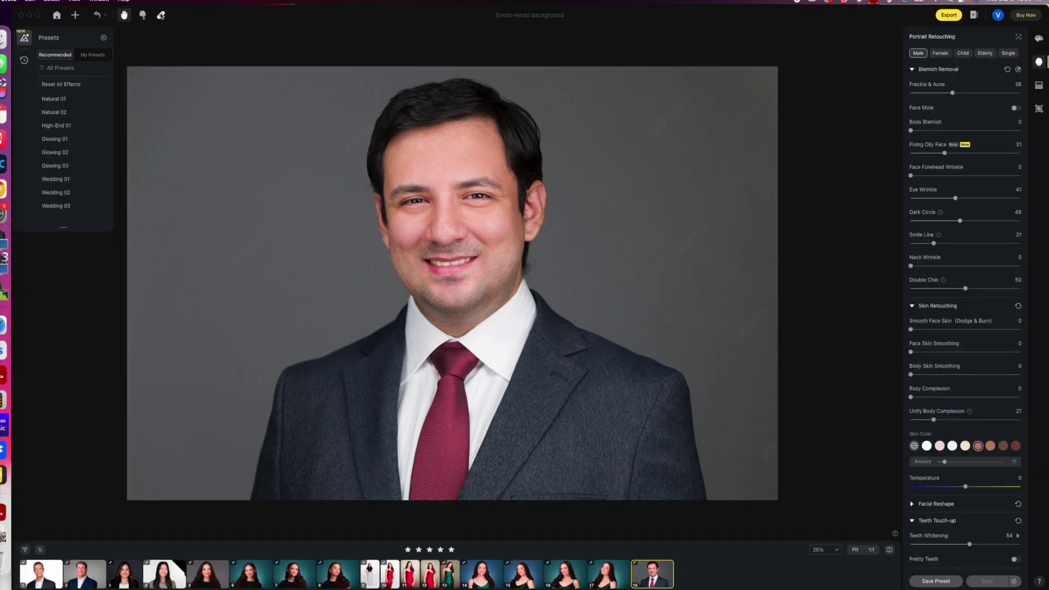
{"action": "left_click", "coordinate": [288, 33]}
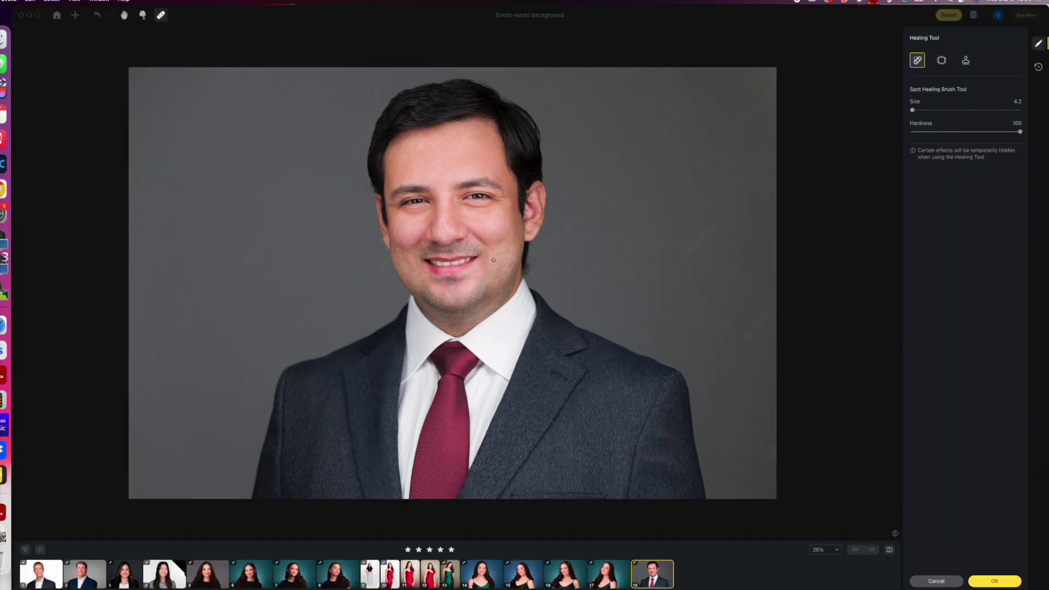
{"action": "scroll", "coordinate": [493, 260], "scroll_direction": "up", "scroll_amount": 3}
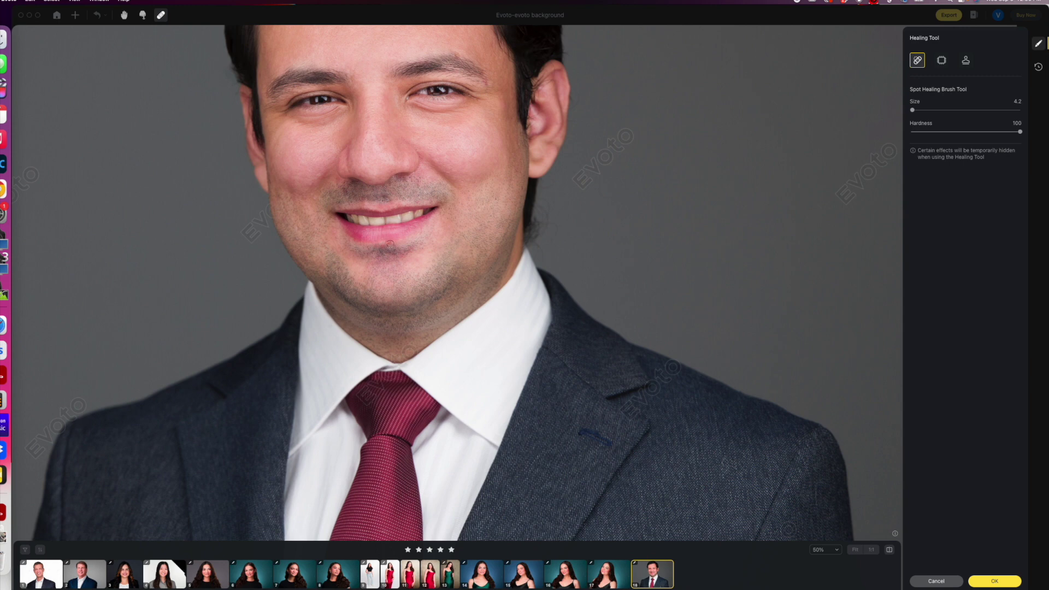